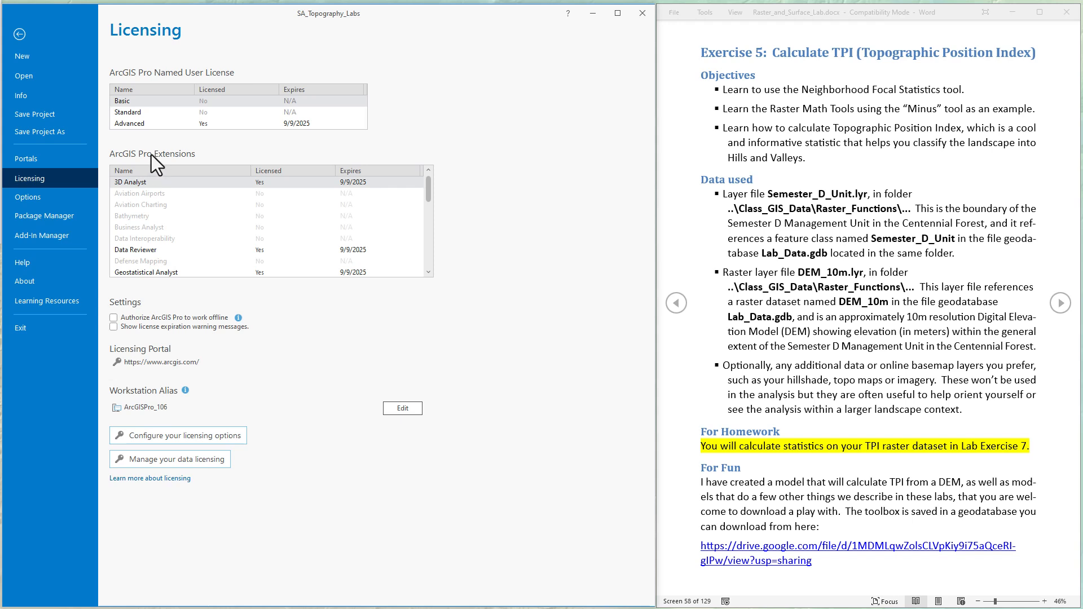
# Check the ArcGIS Pro extensions list for the Spatial Analyst license and return to the map.
pyautogui.moveTo(432, 189); pyautogui.dragTo(430, 236)
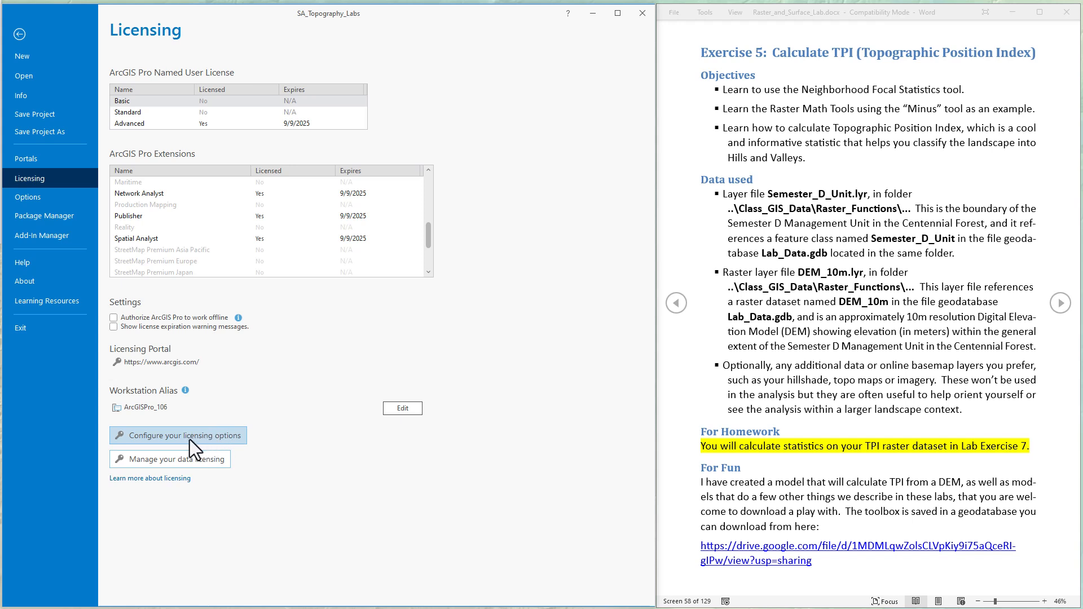
pyautogui.click(20, 34)
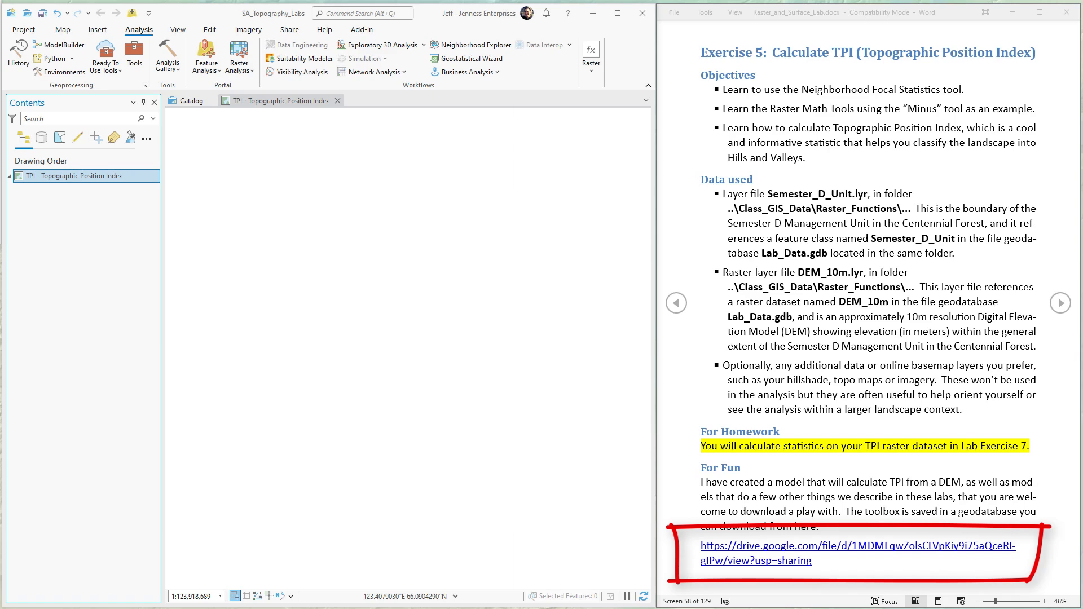
# Read the lab document's Exercise page for which layer files and folder the TPI map needs.
pyautogui.click(1061, 303)
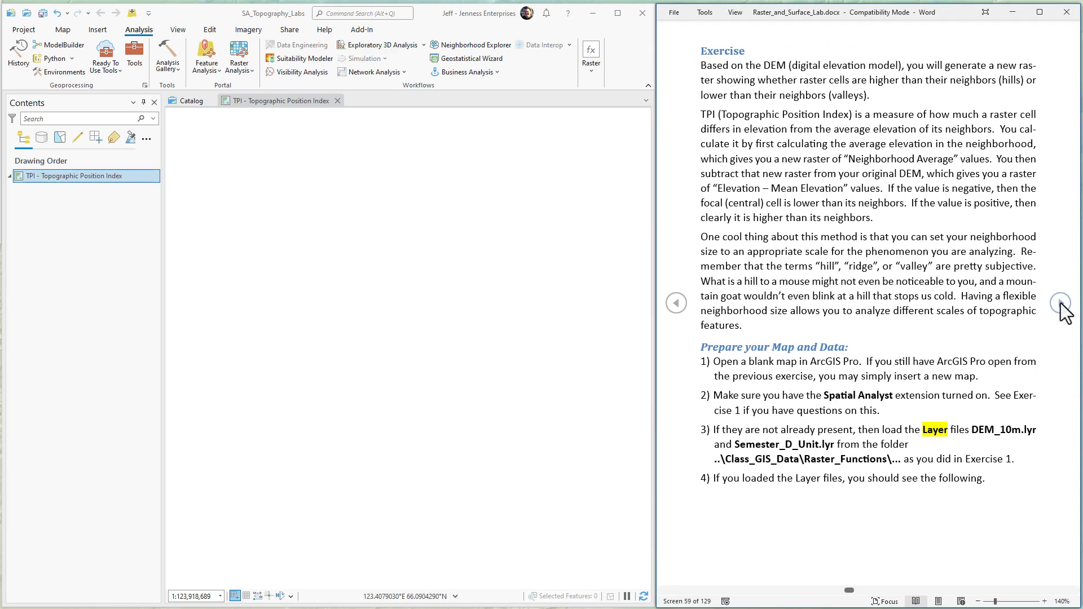
pyautogui.moveTo(972, 430); pyautogui.dragTo(1019, 430)
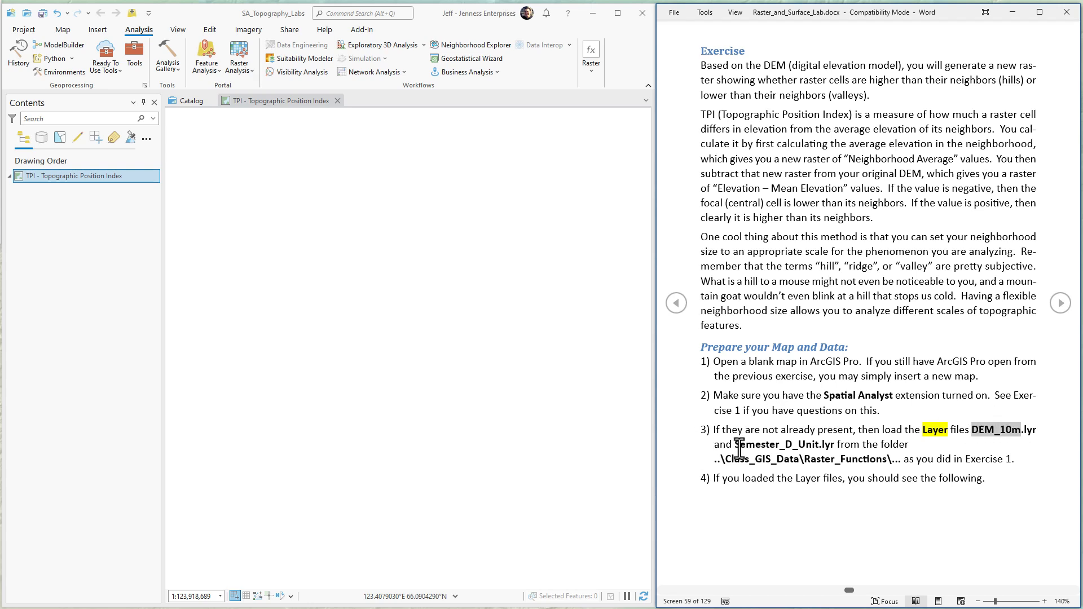
pyautogui.moveTo(732, 444); pyautogui.dragTo(831, 444)
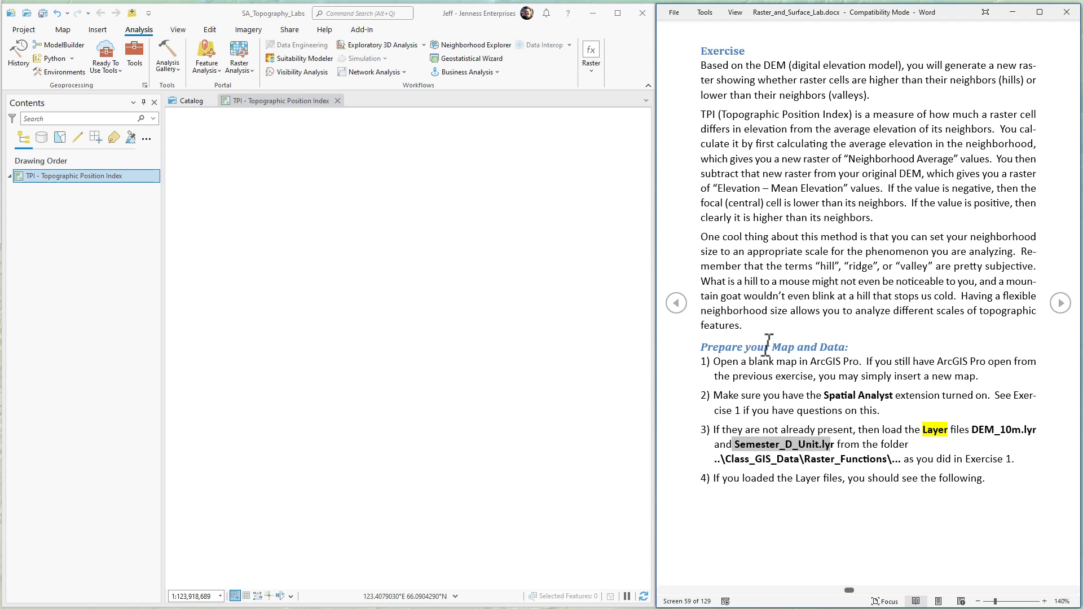
pyautogui.click(799, 277)
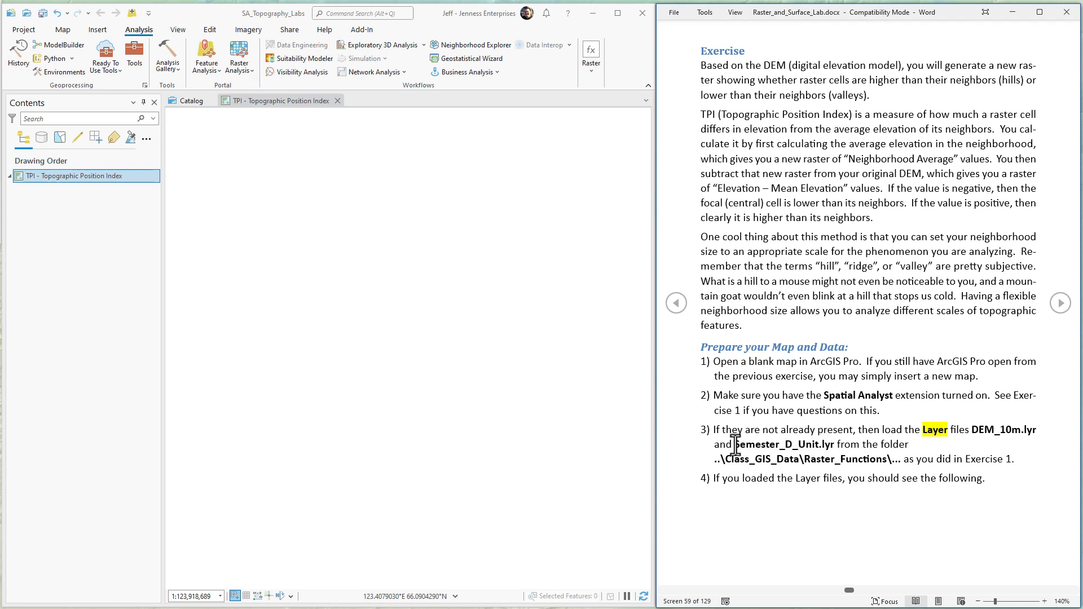
pyautogui.doubleClick(783, 444)
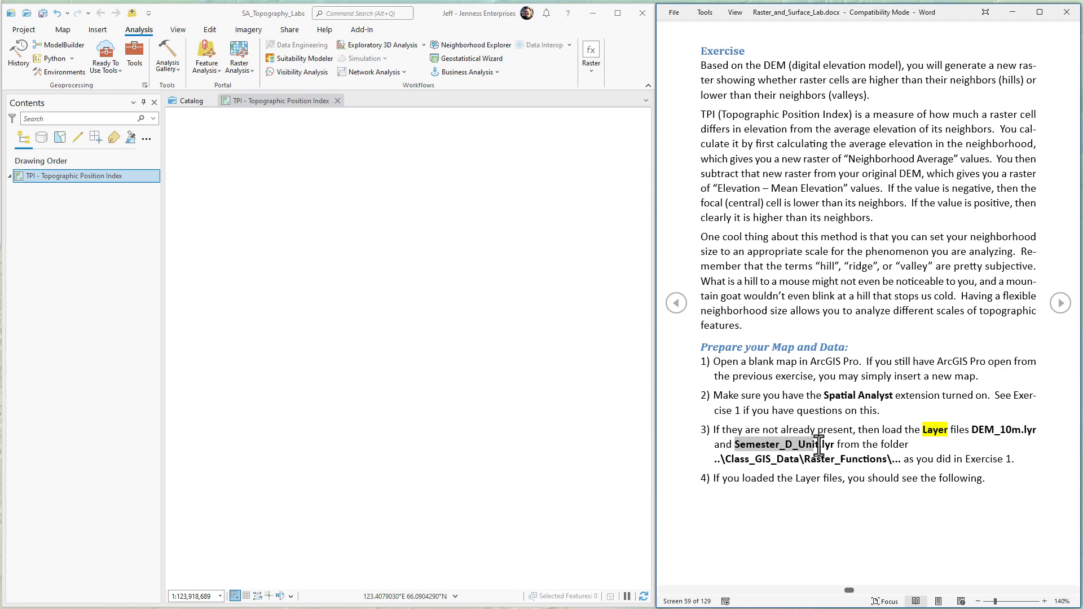
pyautogui.click(837, 403)
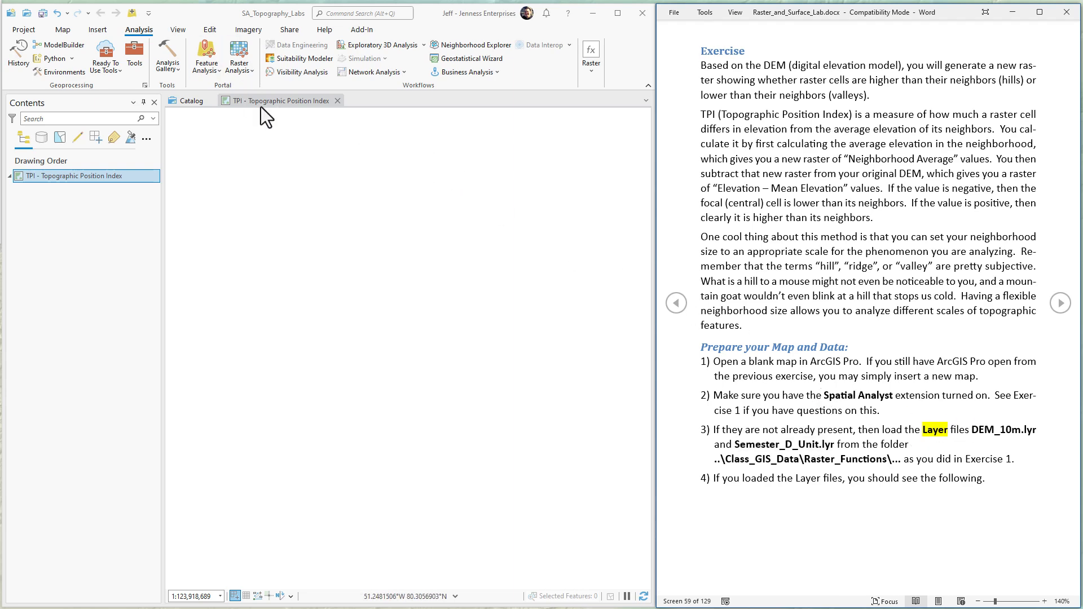
# Browse the catalog's project folder connections to the Raster_Functions folder inside Class_GIS_Data.
pyautogui.click(189, 101)
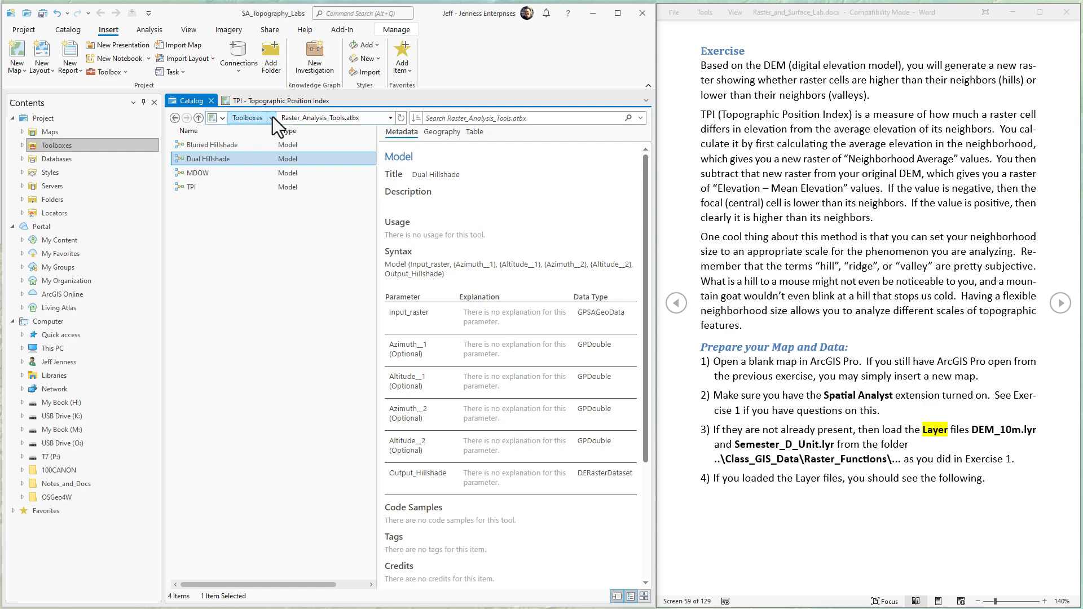
pyautogui.click(42, 200)
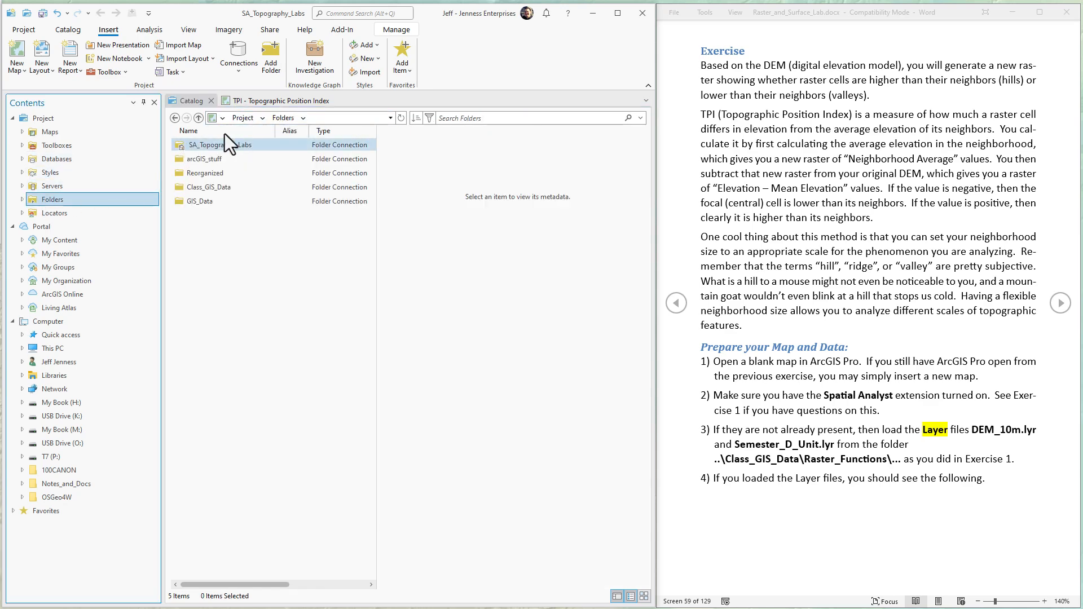
pyautogui.doubleClick(215, 185)
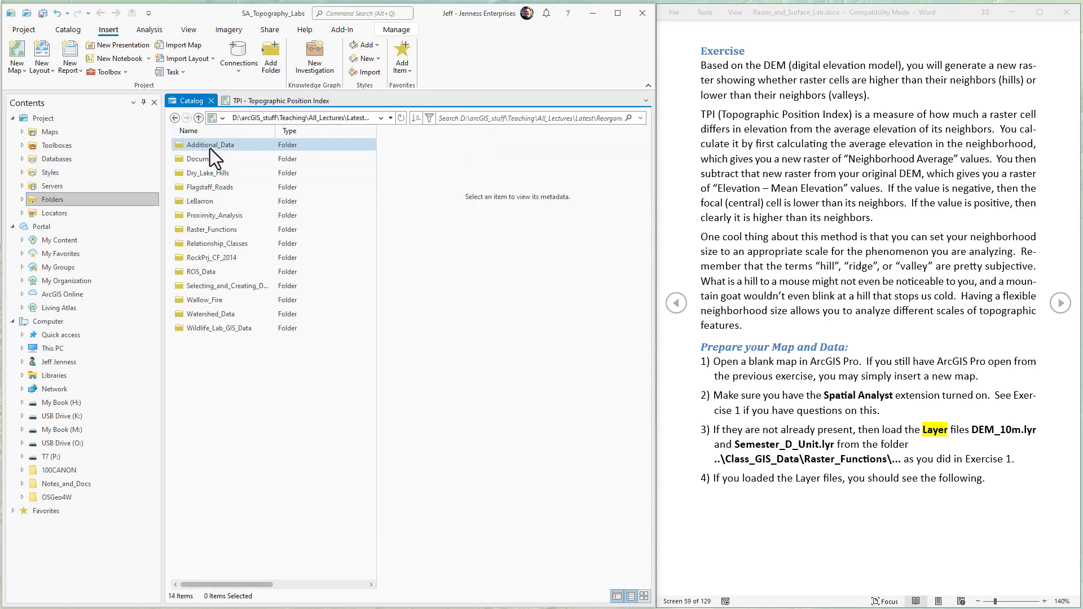
pyautogui.doubleClick(211, 228)
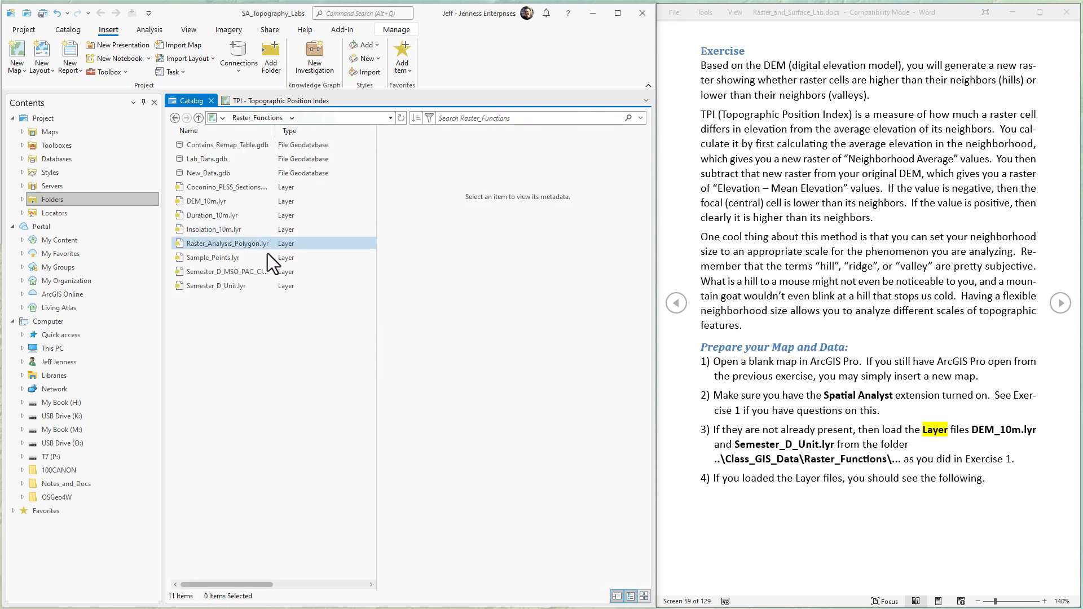
# Add DEM_10m.lyr and Semester_D_Unit.lyr to the TPI - Topographic Position Index map and display that map.
pyautogui.click(204, 202)
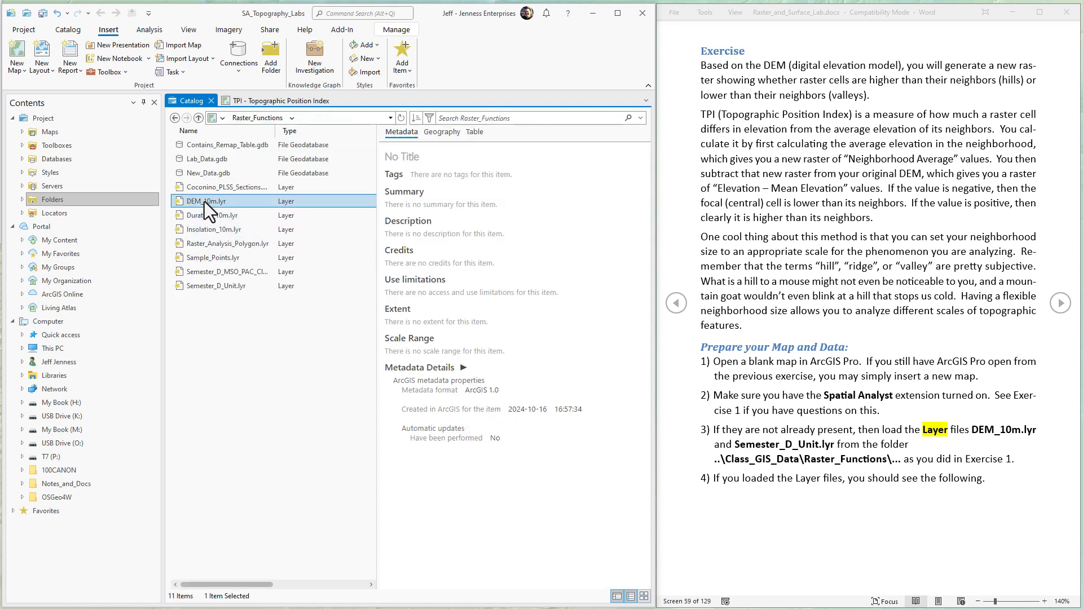
pyautogui.keyDown('ctrl'); pyautogui.click(214, 286); pyautogui.keyUp('ctrl')
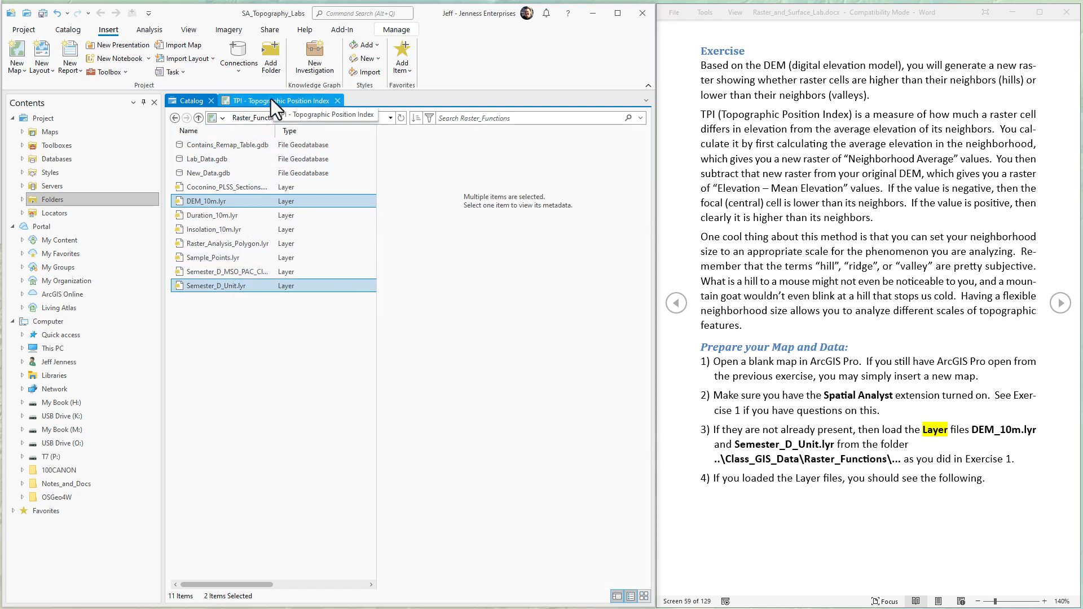
pyautogui.rightClick(231, 202)
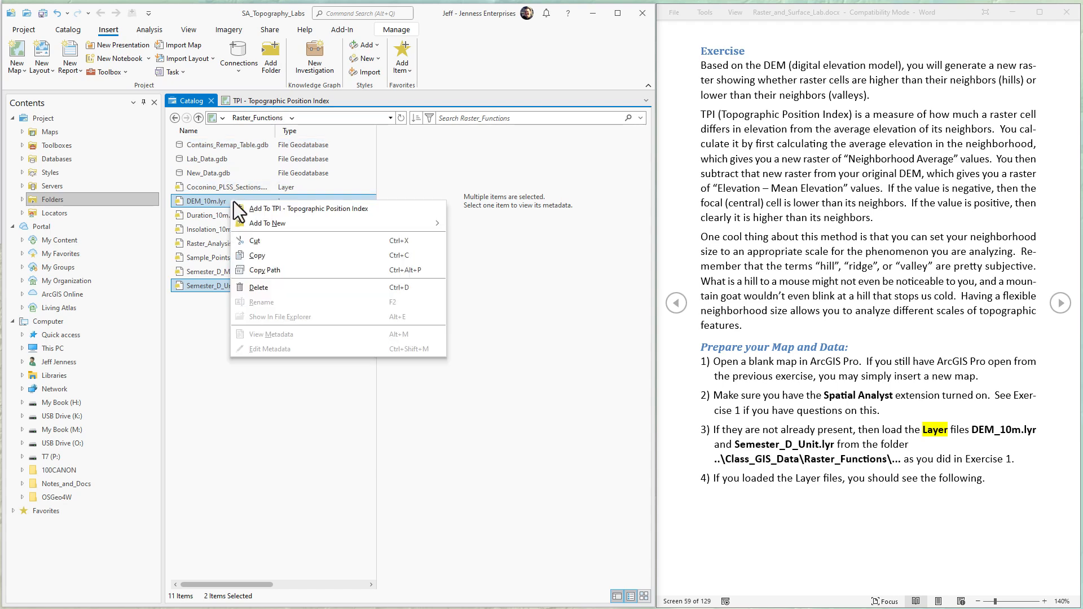
pyautogui.click(270, 209)
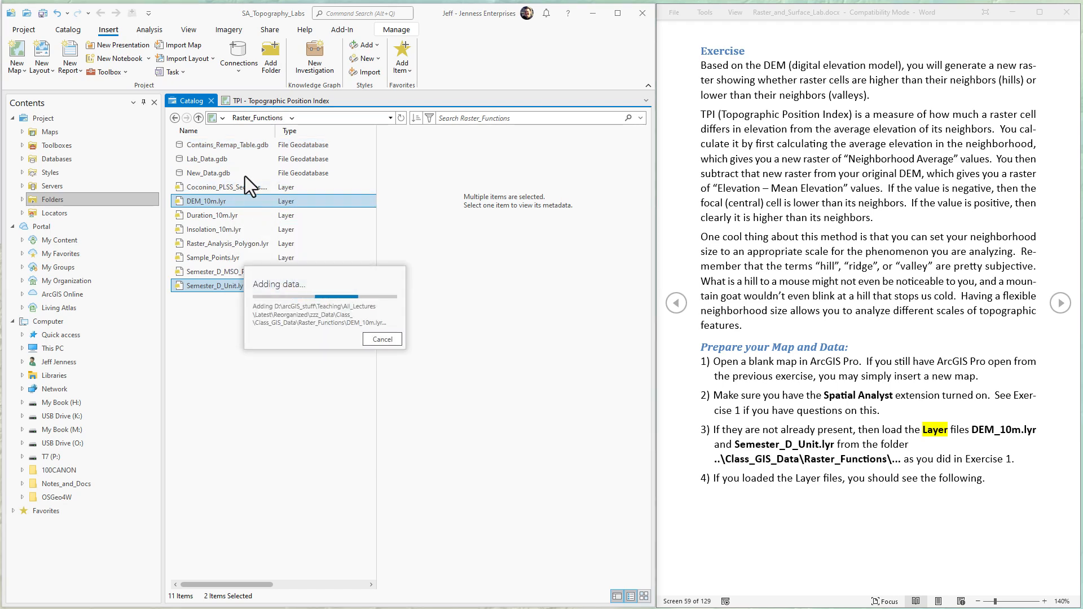
pyautogui.click(262, 101)
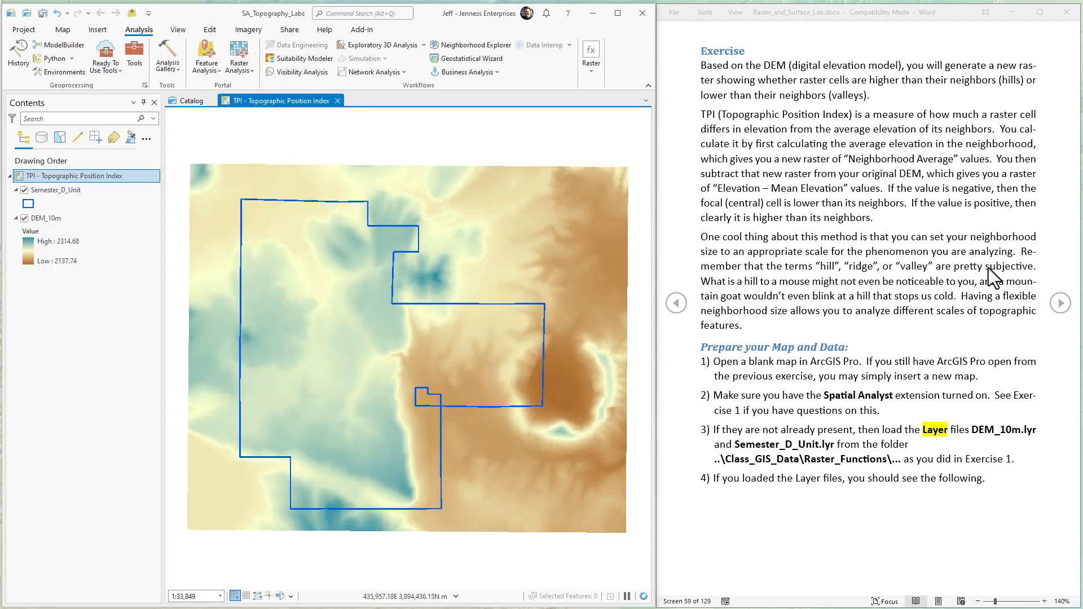
# Find the Spatial Analyst version of the Focal Statistics tool and open it beside the lab instructions.
pyautogui.click(1061, 304)
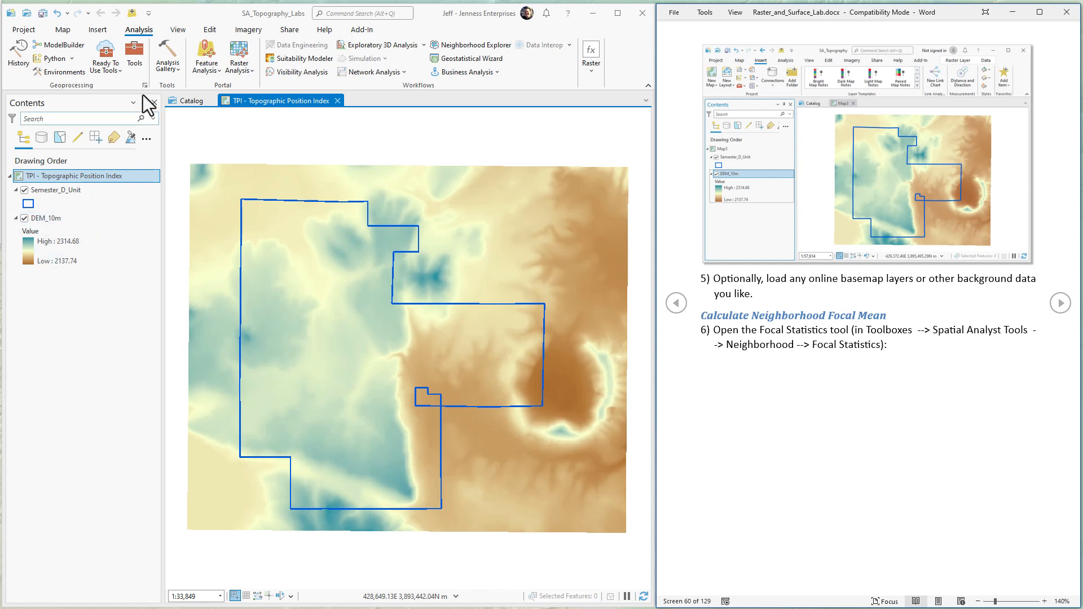
pyautogui.click(134, 57)
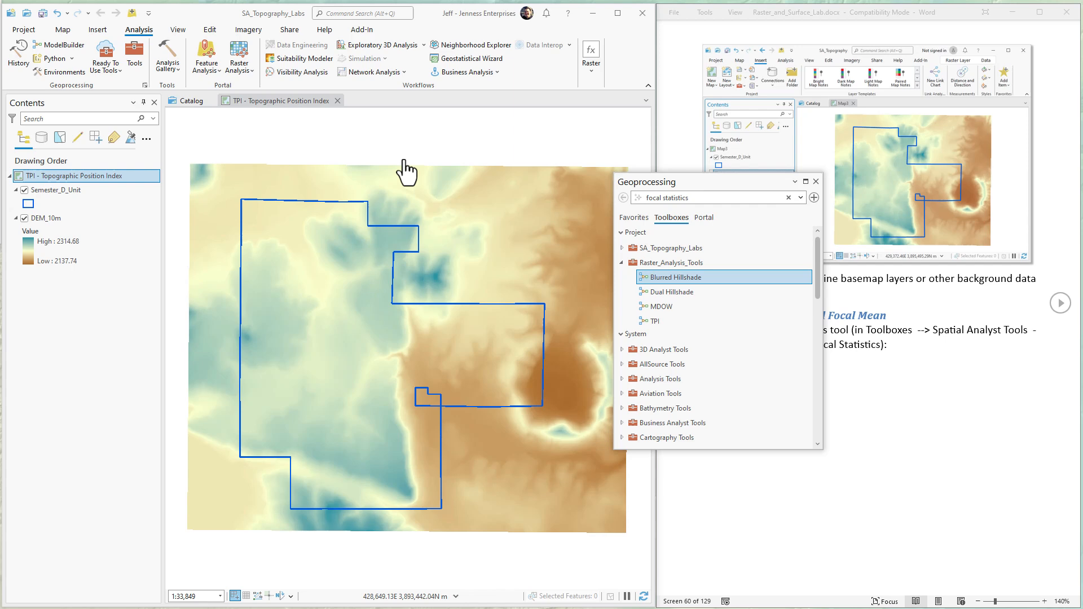
pyautogui.click(713, 198)
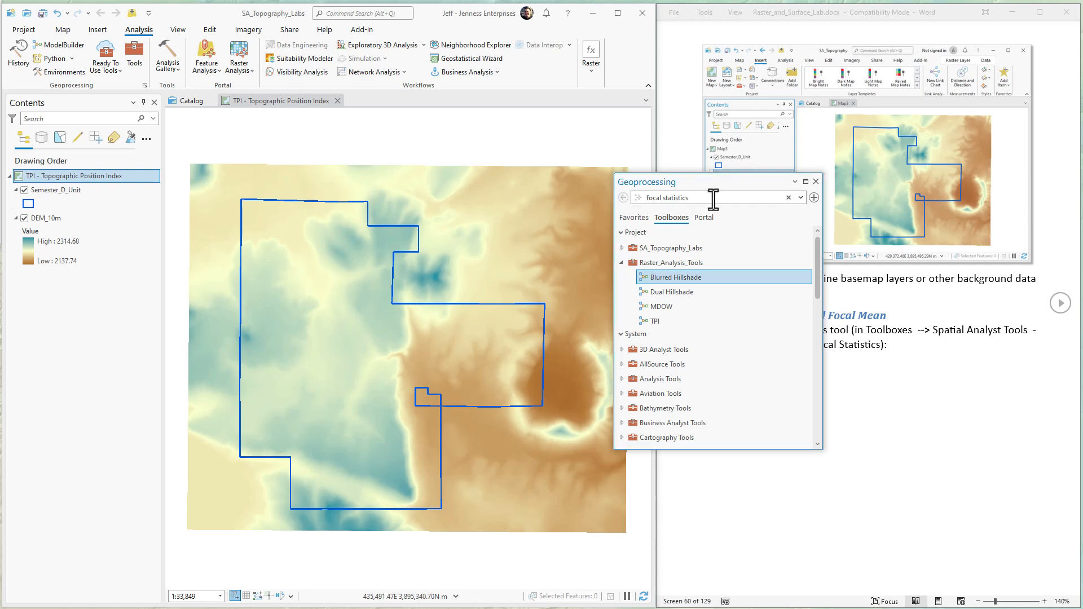
pyautogui.press('Return')
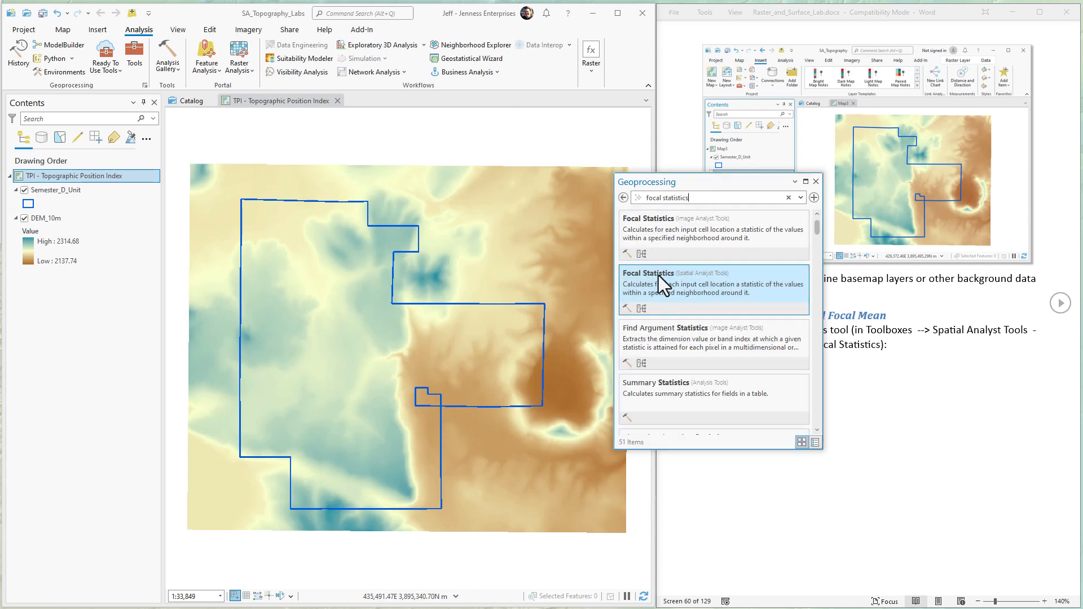
pyautogui.click(643, 292)
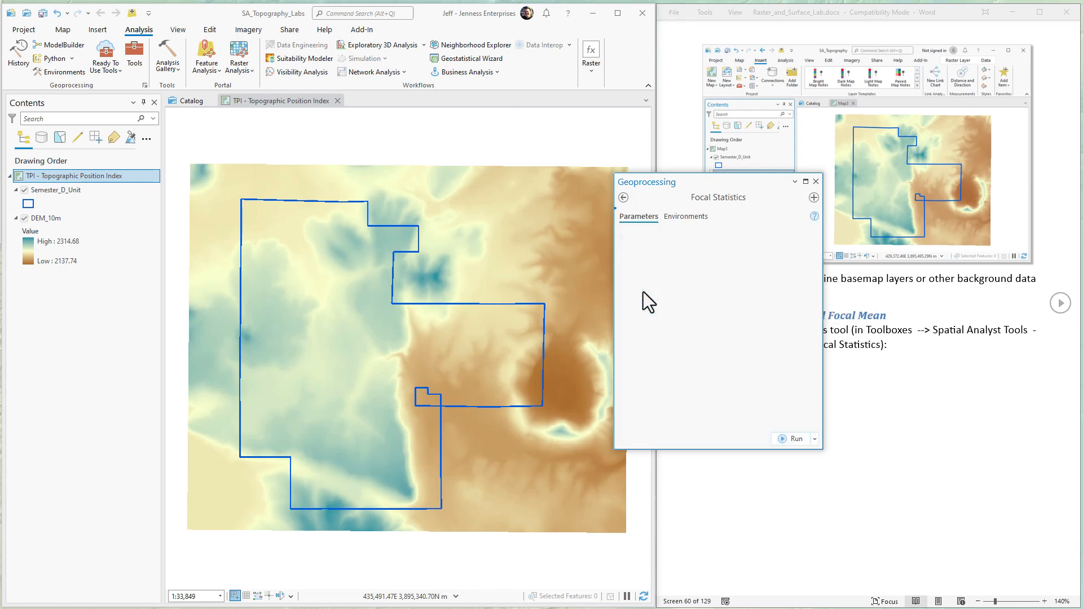
pyautogui.moveTo(730, 184); pyautogui.dragTo(562, 73)
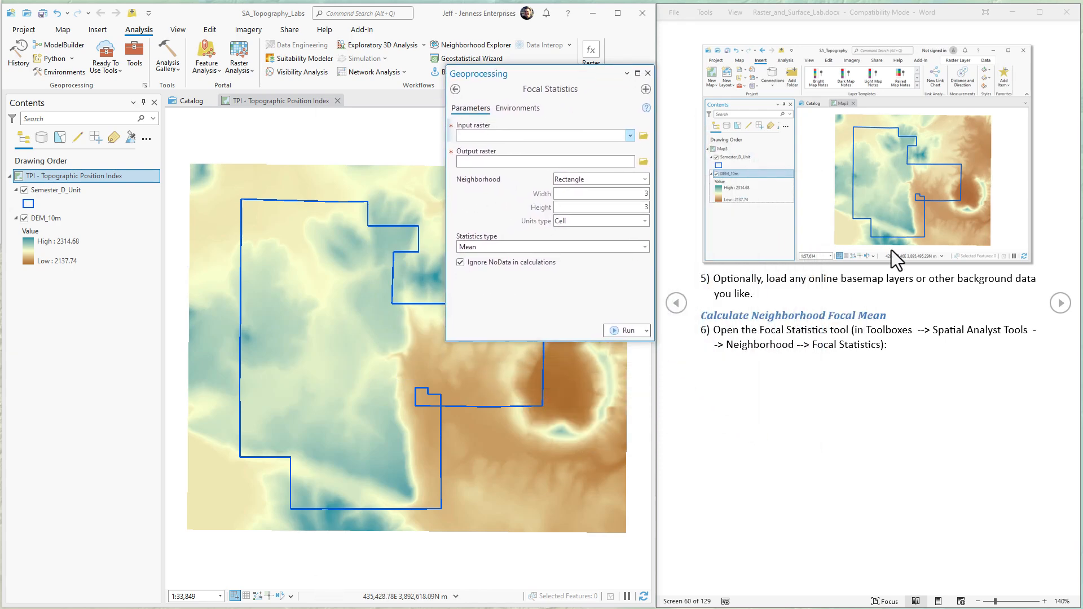
# Set the Focal Statistics input raster to DEM_10m and name the output raster Nbrhood_Mean in Data_for_MDOW.gdb.
pyautogui.click(1060, 305)
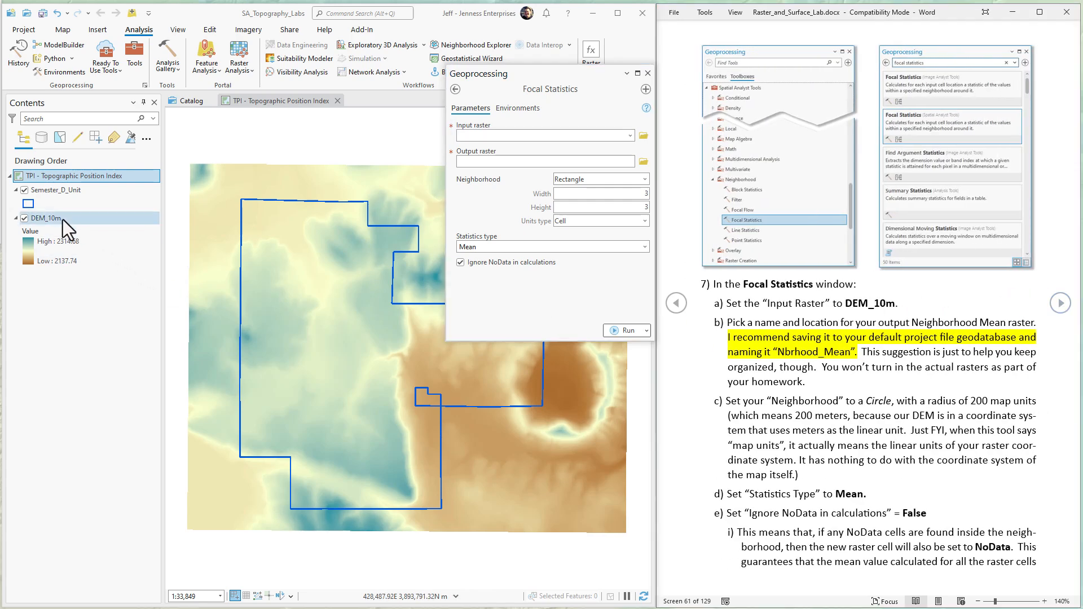
pyautogui.moveTo(62, 219); pyautogui.dragTo(503, 136)
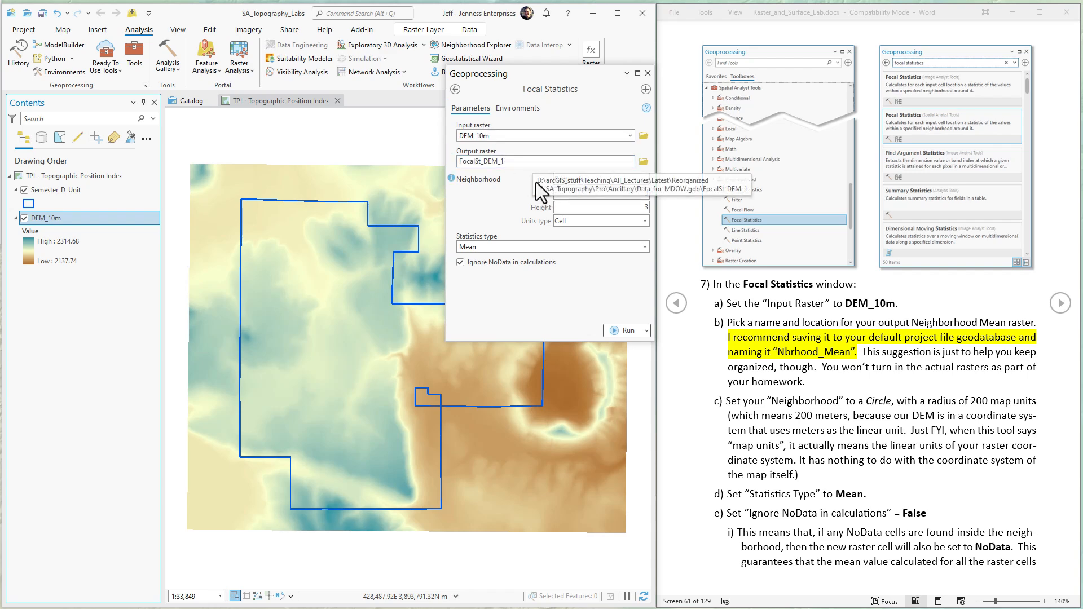
pyautogui.doubleClick(581, 161)
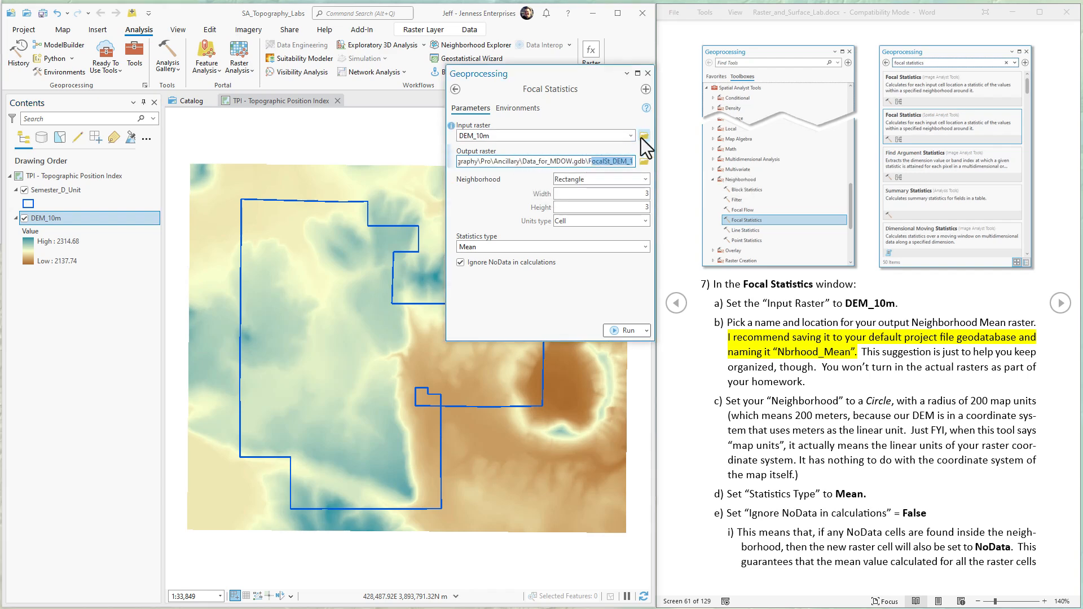
pyautogui.press('BackSpace')
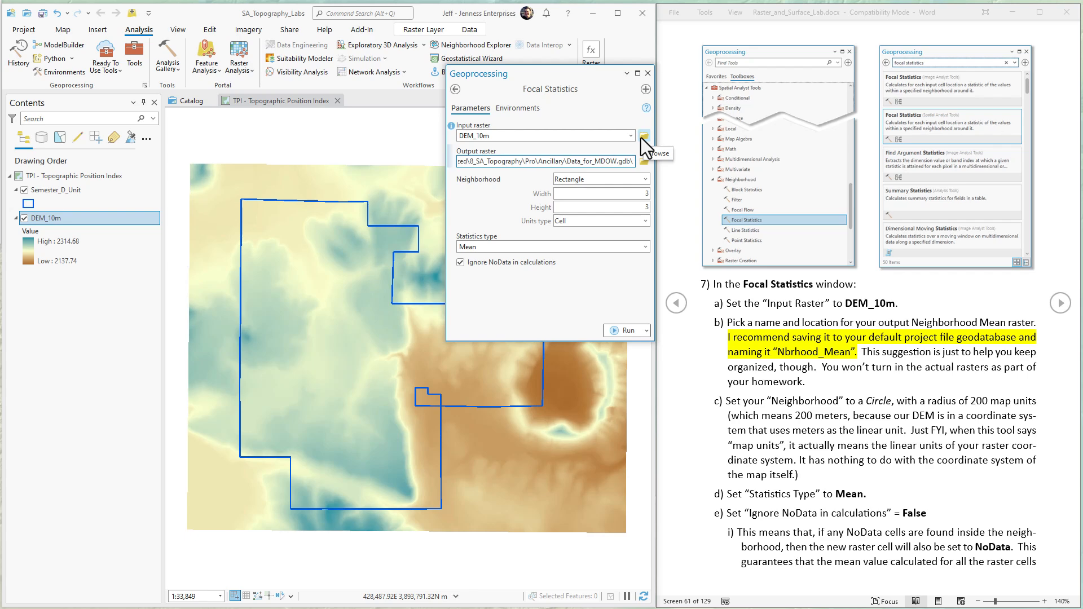
pyautogui.write('Nb')
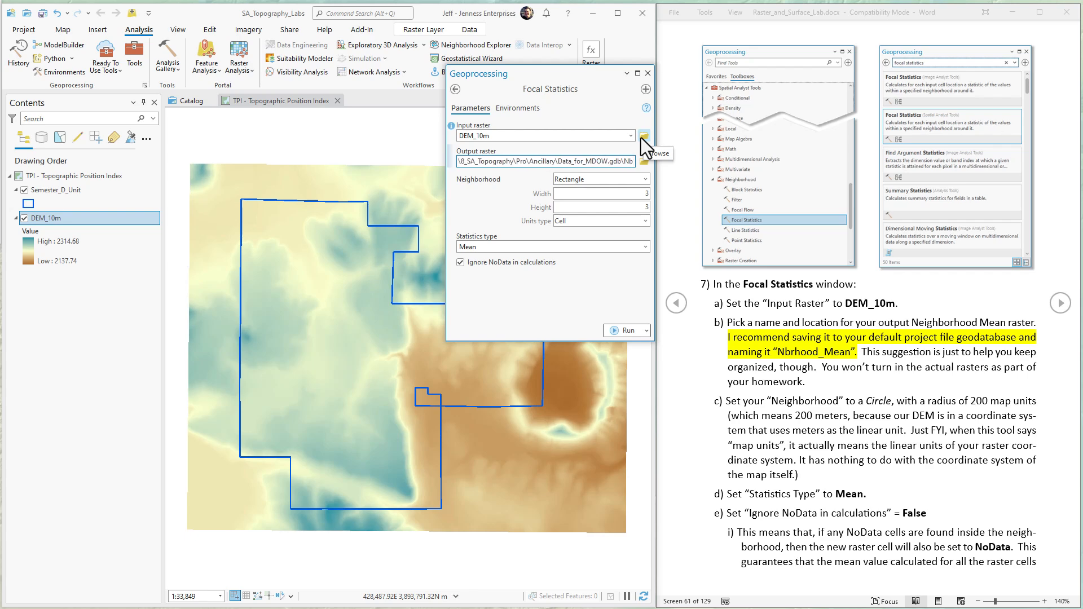
pyautogui.write('rho')
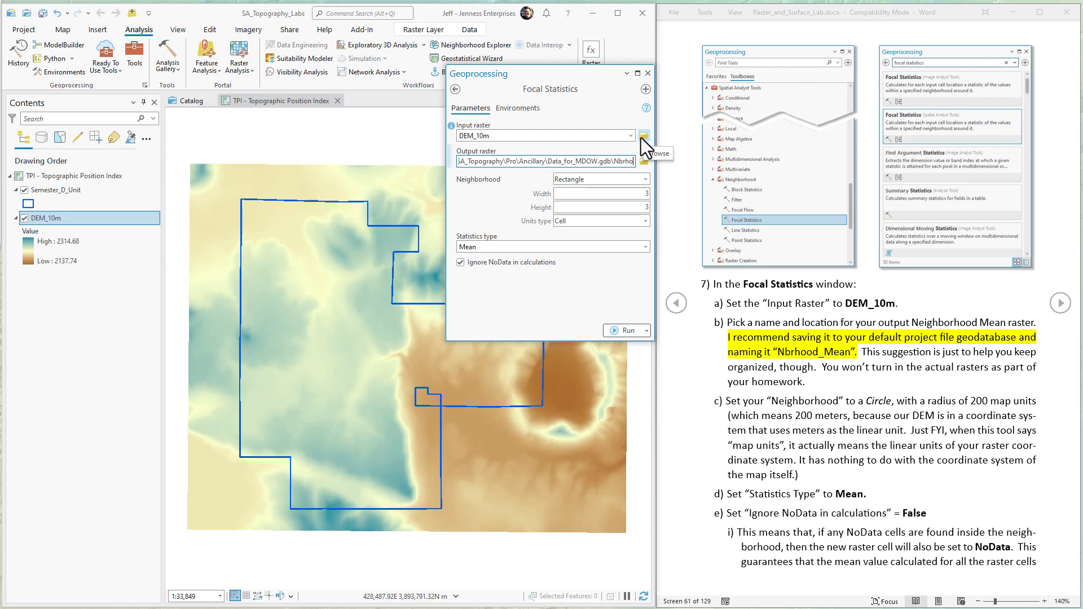
pyautogui.write('od_Mean')
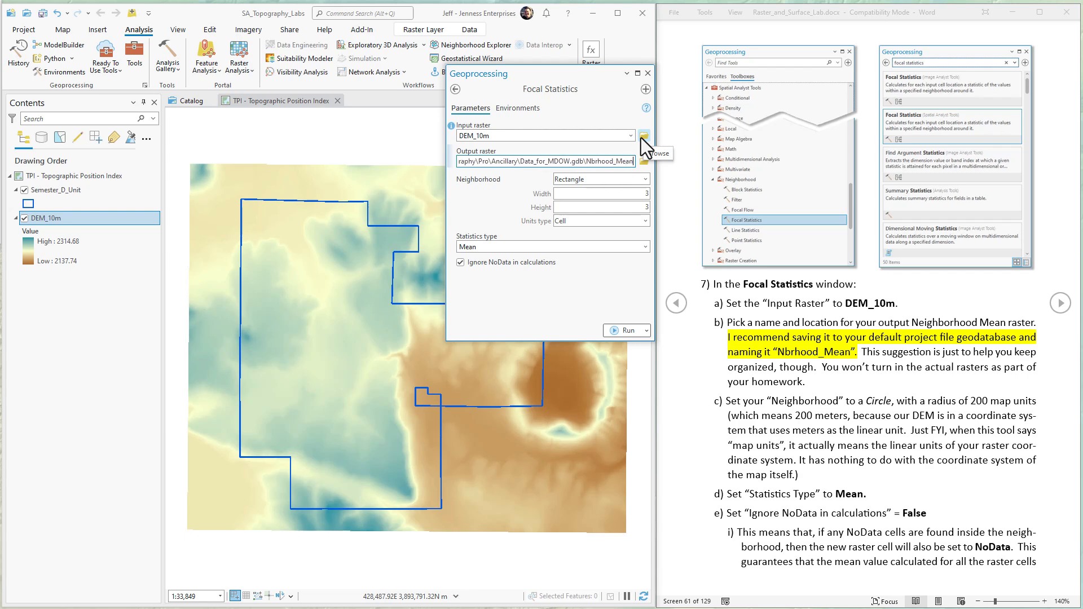
# Set the neighborhood to a circle with a radius of 200 in map units.
pyautogui.click(645, 179)
pyautogui.click(569, 205)
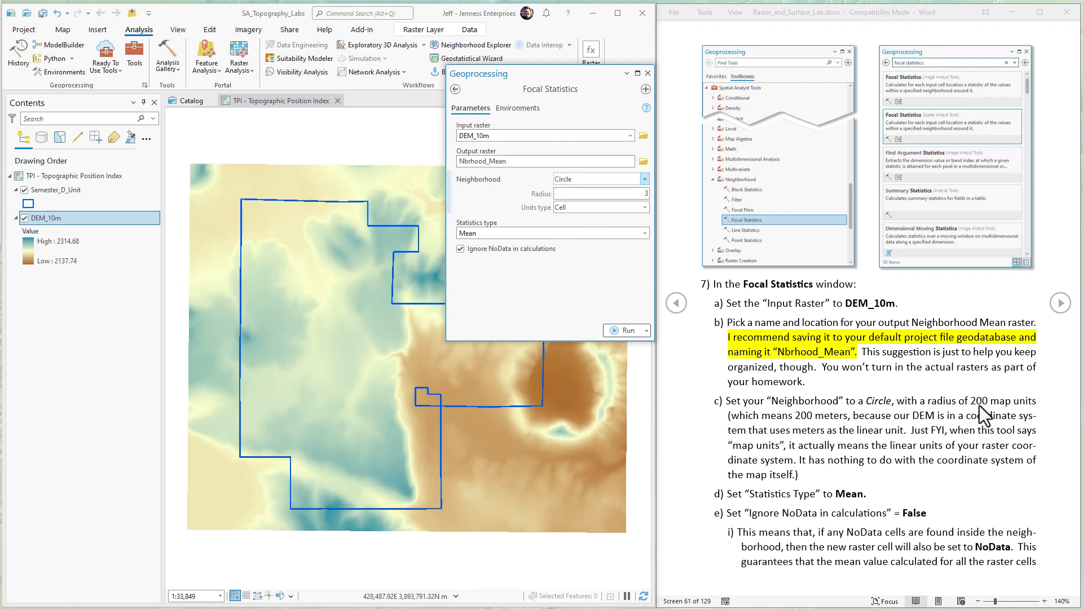
pyautogui.doubleClick(644, 194)
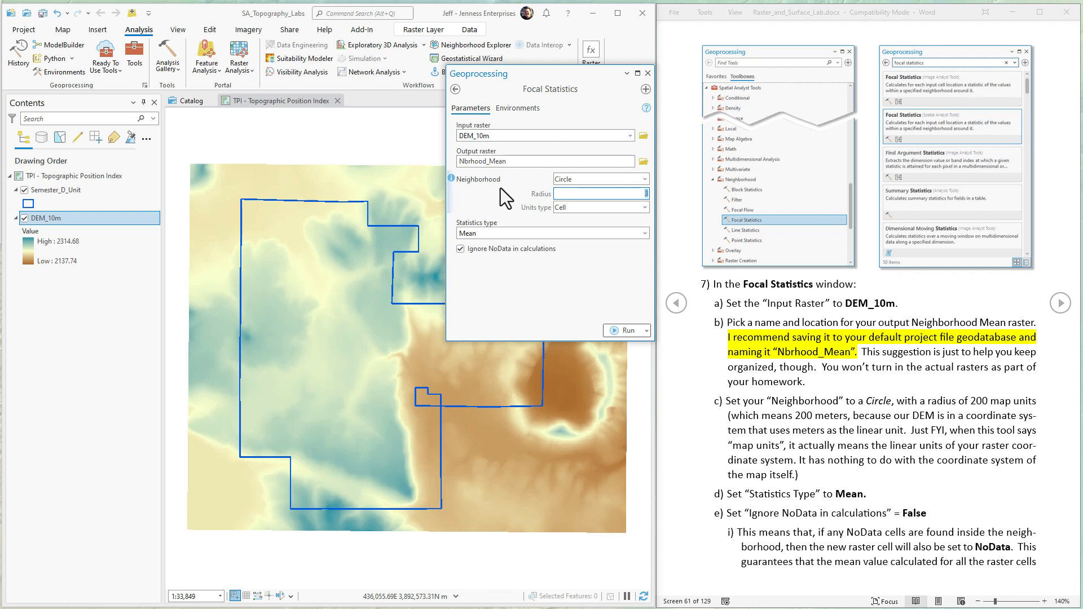
pyautogui.write('200')
pyautogui.click(645, 207)
pyautogui.click(573, 225)
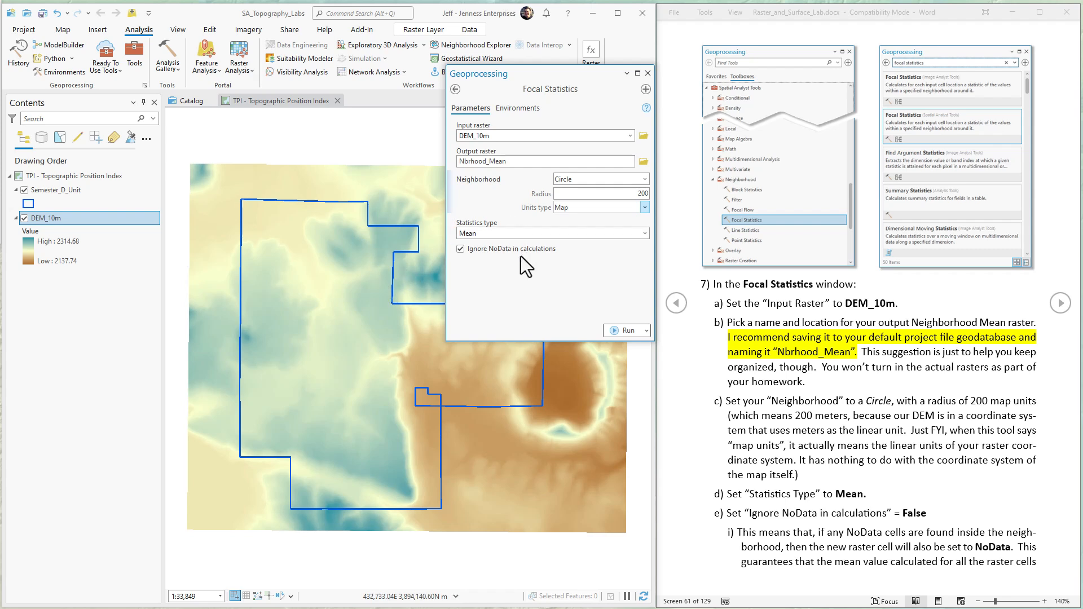
# Turn off ignoring NoData in calculations and run Focal Statistics with the Mean statistic.
pyautogui.click(628, 330)
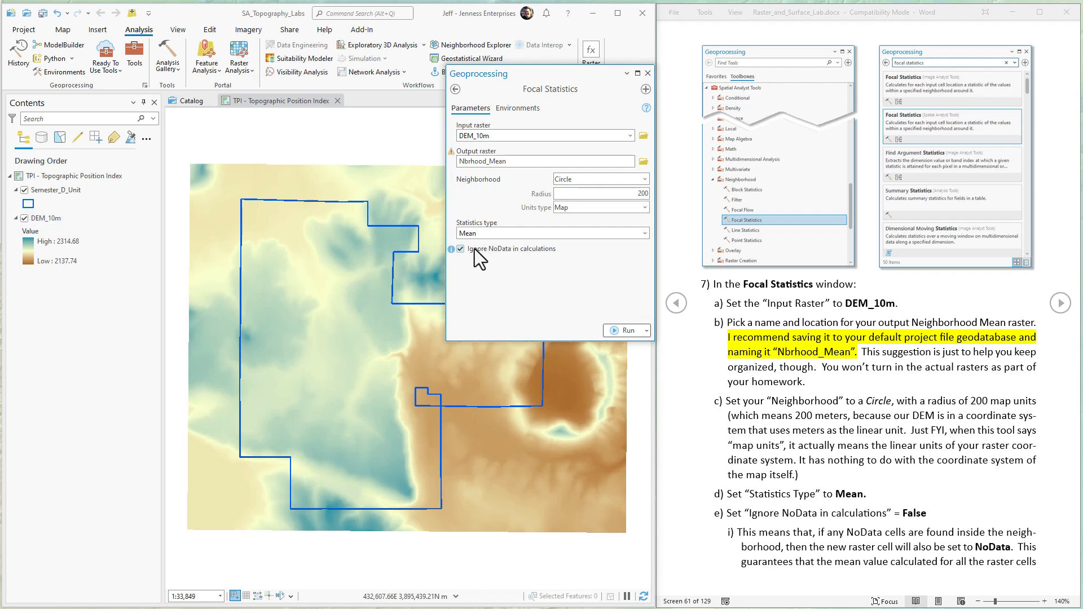
pyautogui.click(461, 249)
pyautogui.click(540, 271)
pyautogui.click(628, 329)
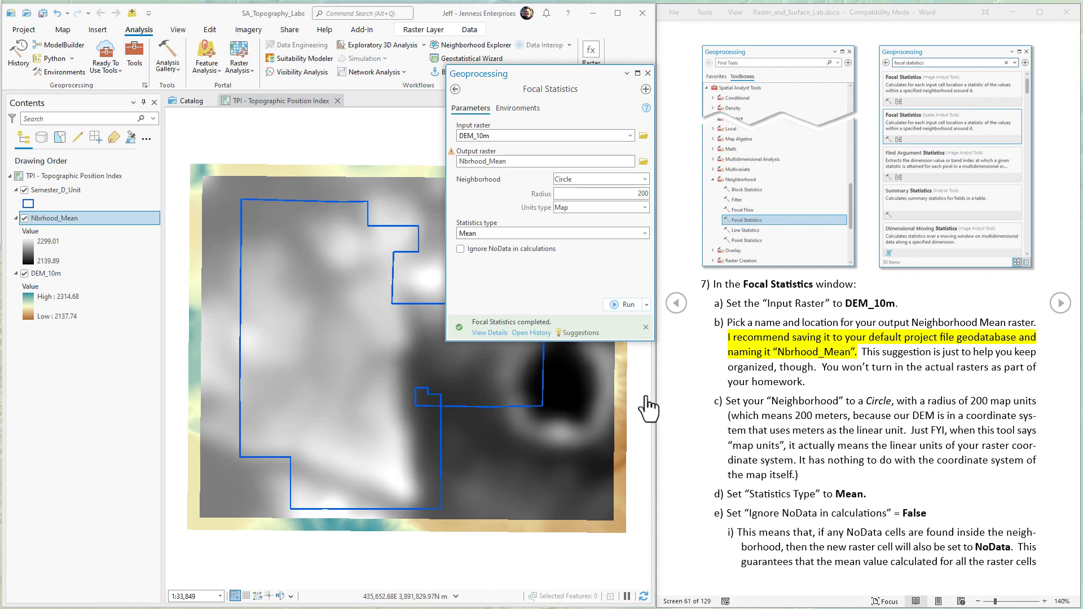
# Check the Nbrhood_Mean minimum and maximum against the expected values in the lab instructions and close the Focal Statistics tool.
pyautogui.click(1059, 304)
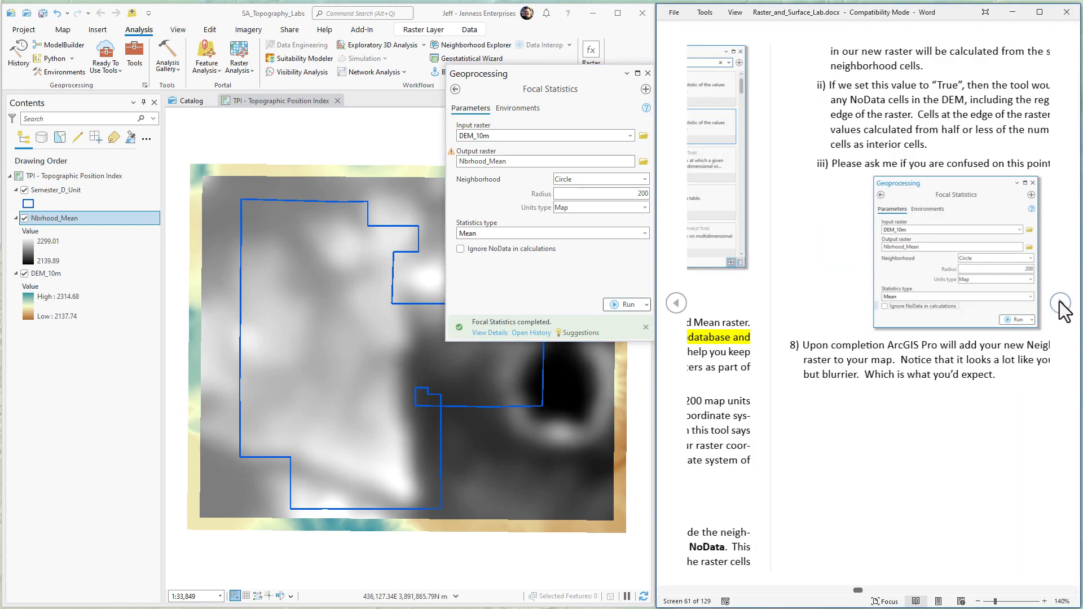
pyautogui.click(1060, 303)
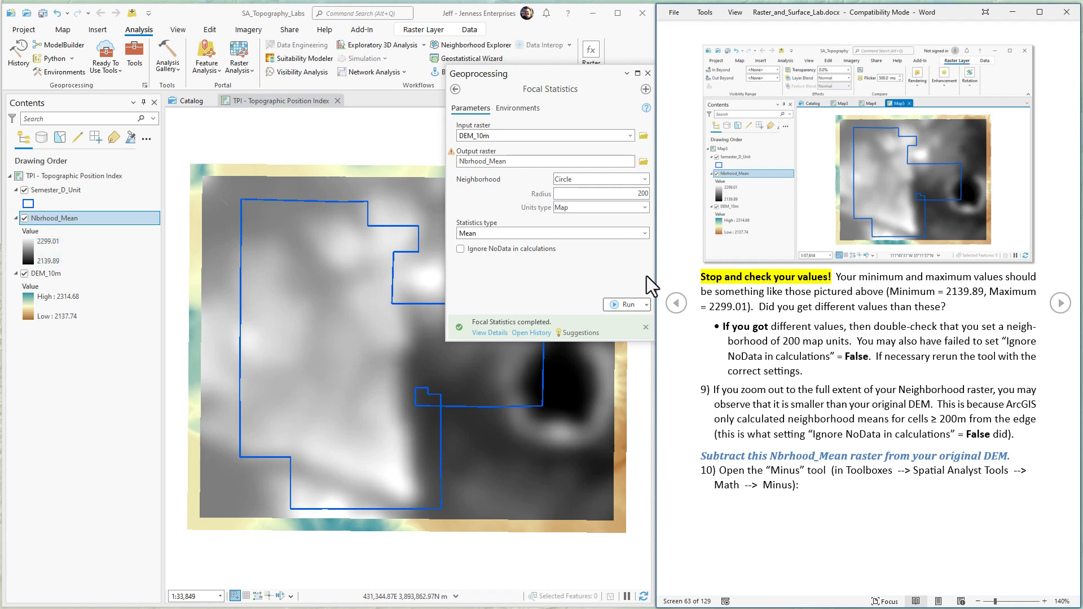
pyautogui.moveTo(951, 292); pyautogui.dragTo(748, 308)
pyautogui.click(826, 312)
pyautogui.click(648, 73)
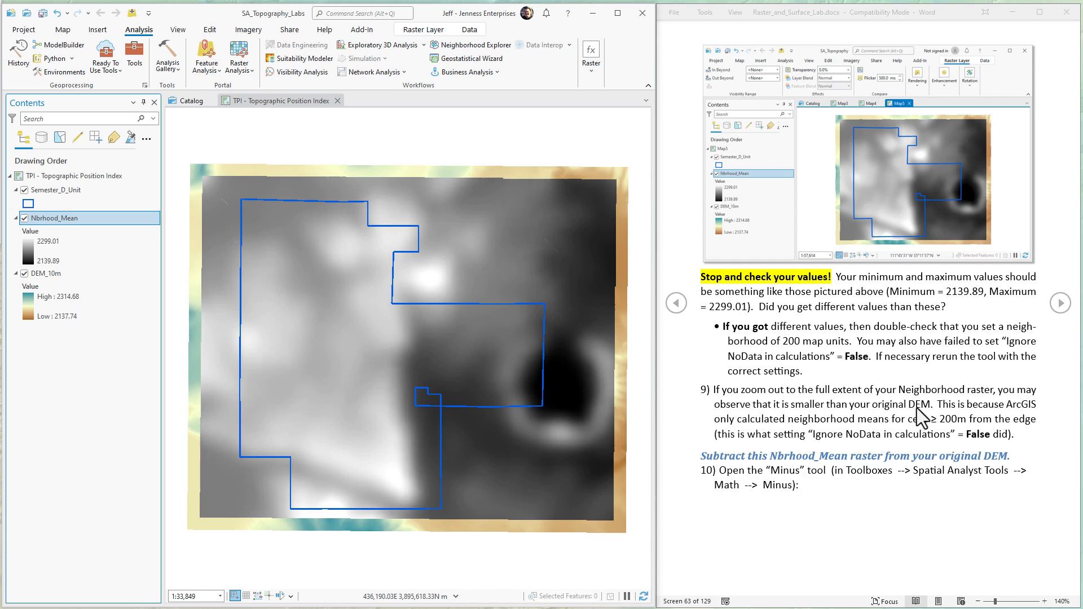
# Open the Spatial Analyst version of the Minus tool and set it to subtract Nbrhood_Mean from DEM_10m.
pyautogui.click(136, 52)
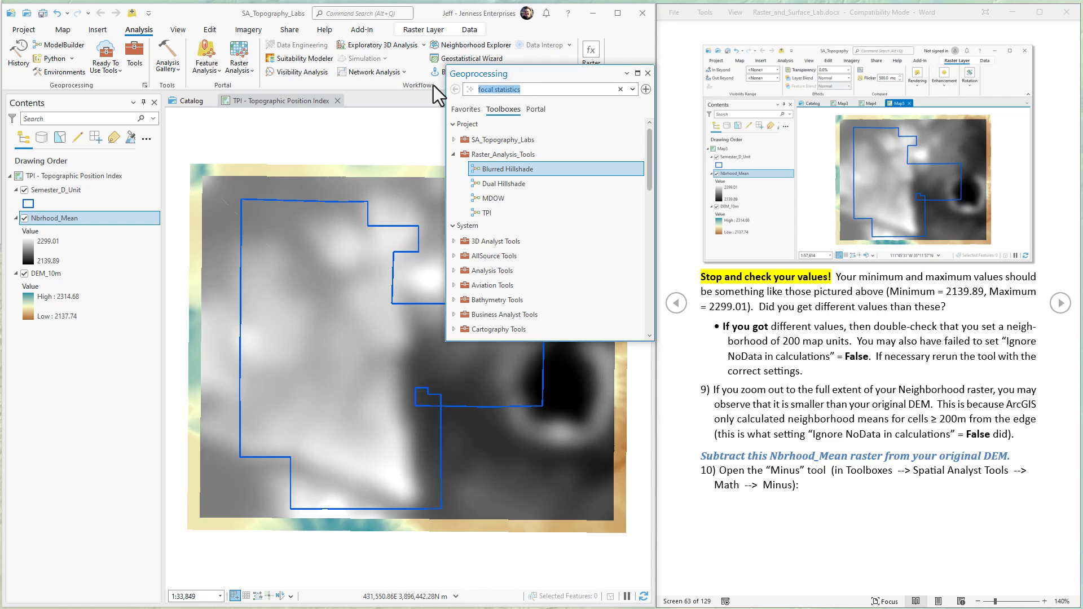
pyautogui.write('minus')
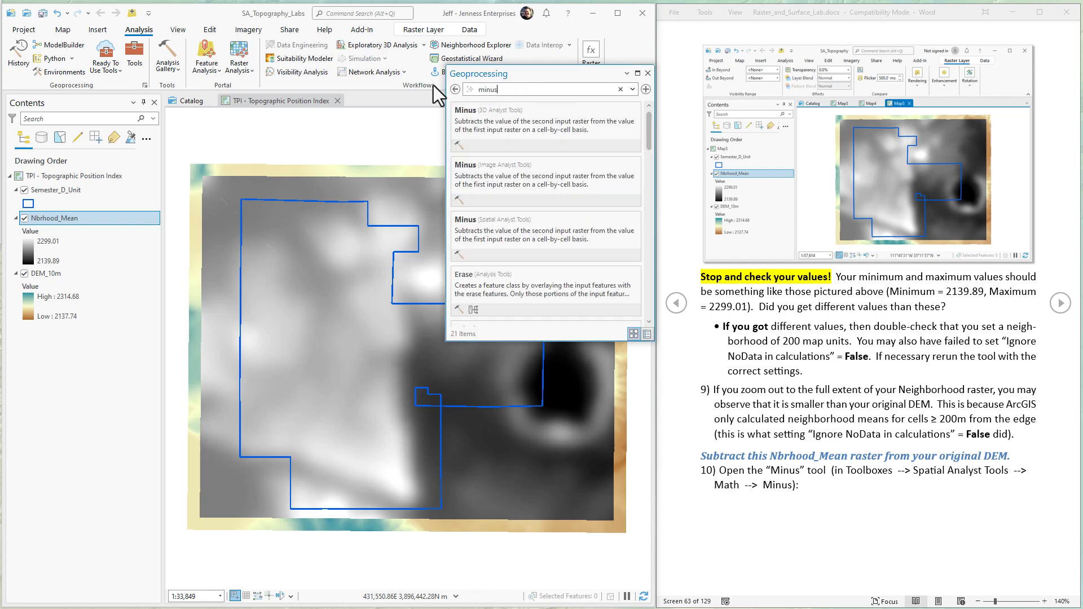
pyautogui.click(504, 234)
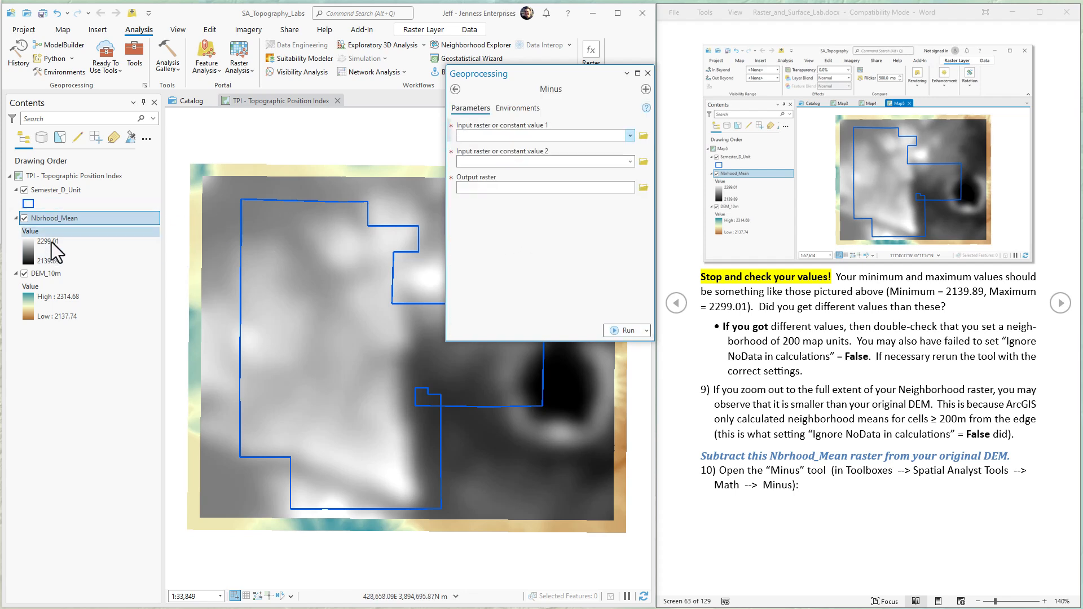
pyautogui.moveTo(54, 218); pyautogui.dragTo(496, 163)
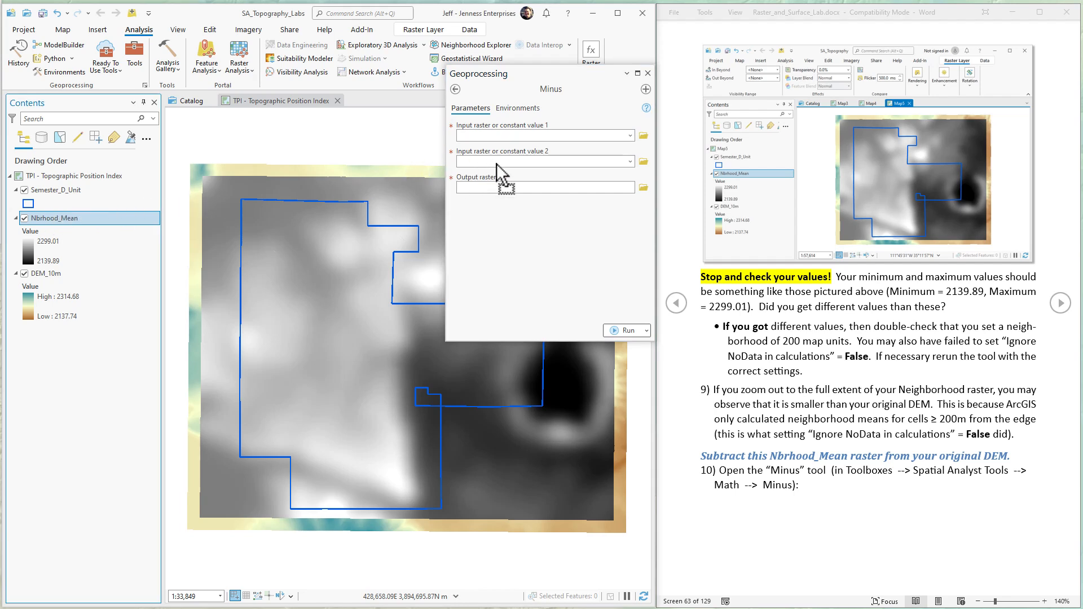
pyautogui.moveTo(35, 274); pyautogui.dragTo(472, 132)
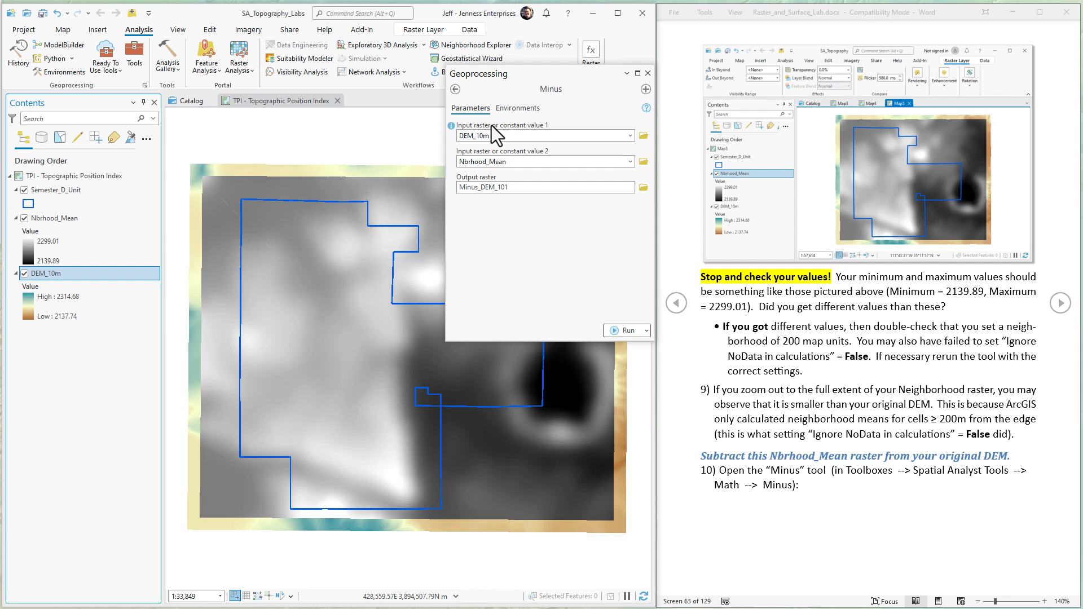
# Following the Minus instructions in the lab document, name the output raster TPI in Data_for_MDOW.gdb.
pyautogui.click(1060, 303)
pyautogui.click(1060, 303)
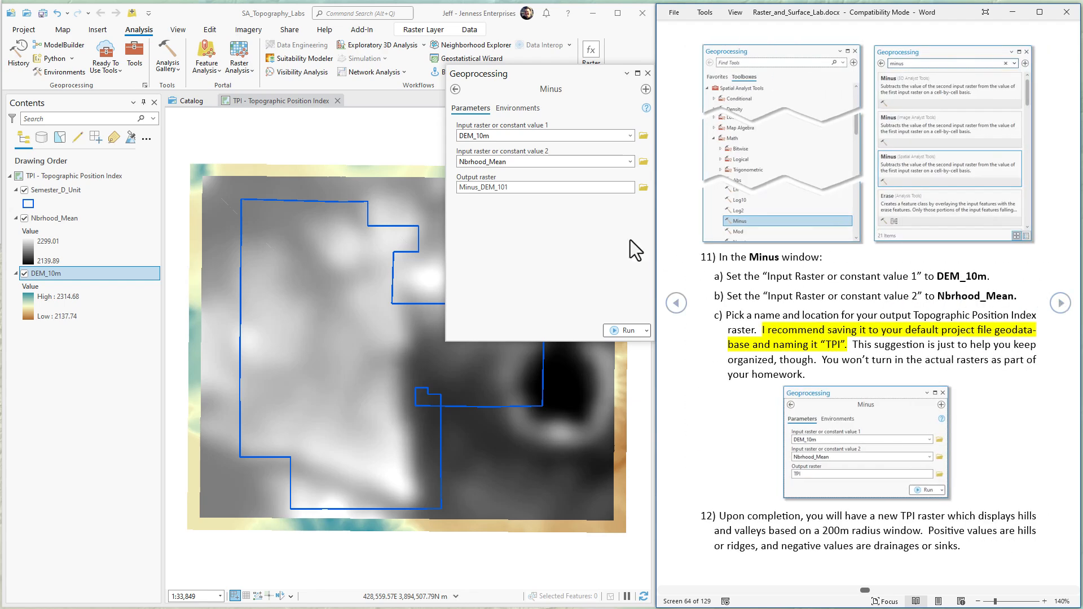
pyautogui.click(535, 198)
pyautogui.click(544, 188)
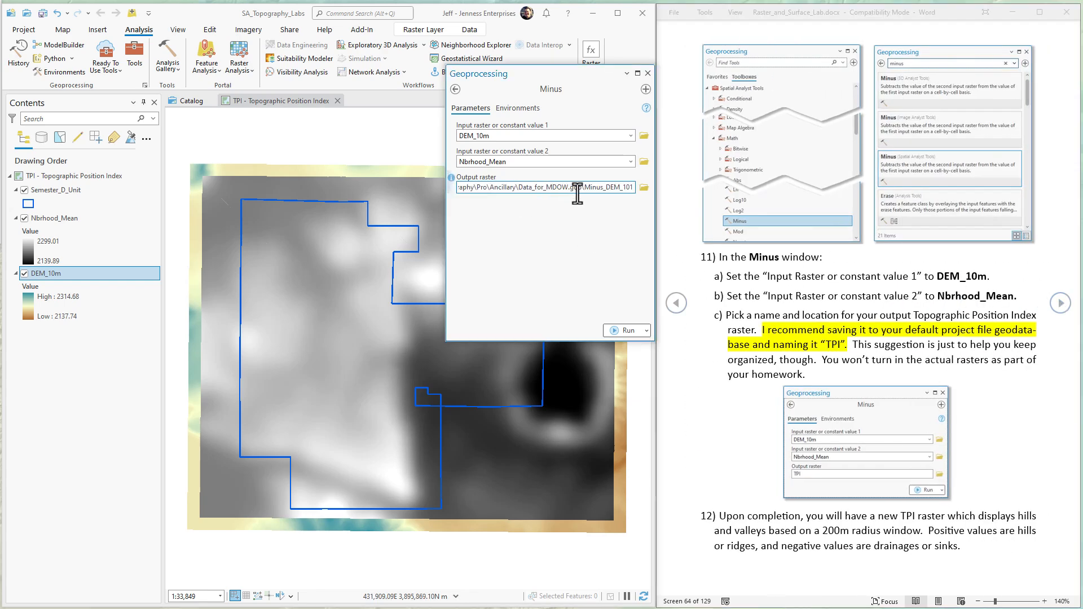
pyautogui.hotkey('ctrl', 'shift', 'Left')
pyautogui.write('TPI')
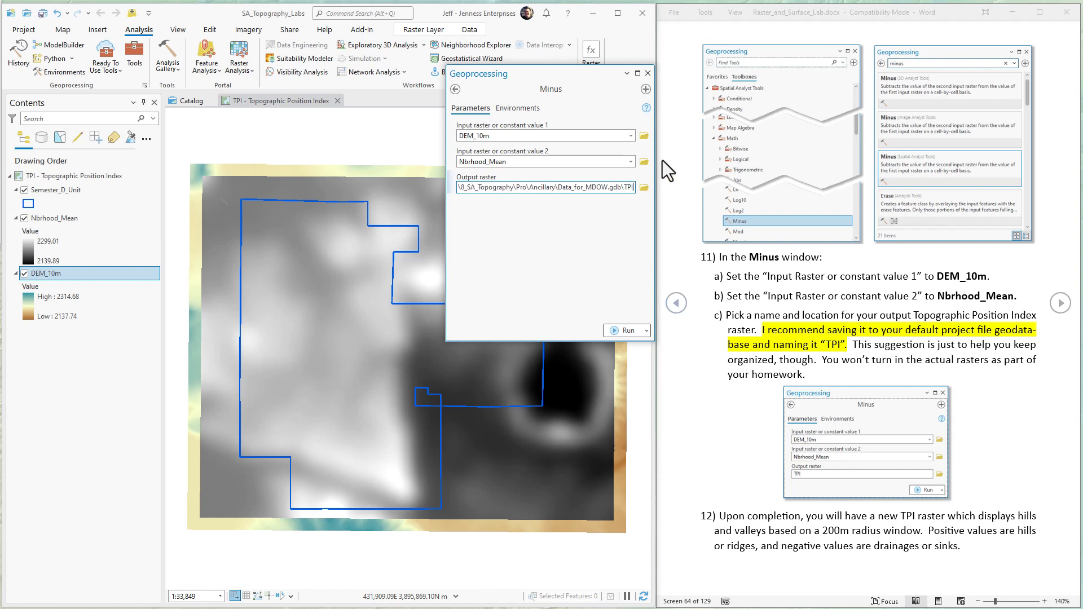
pyautogui.click(540, 218)
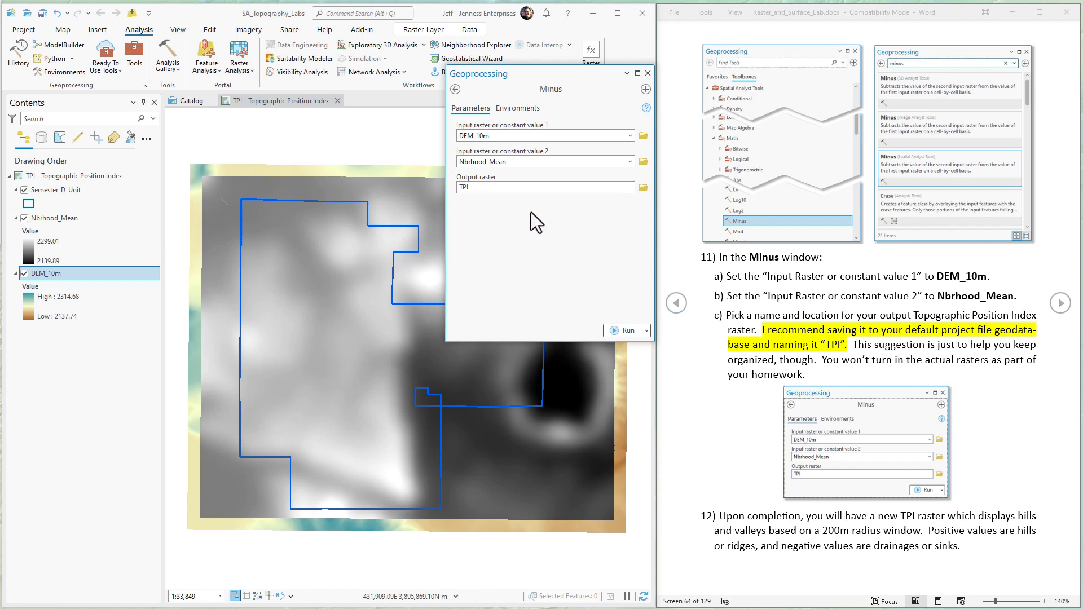
# Run Minus and close the tool, advancing the lab instructions to step 13 on classifying TPI values.
pyautogui.click(627, 330)
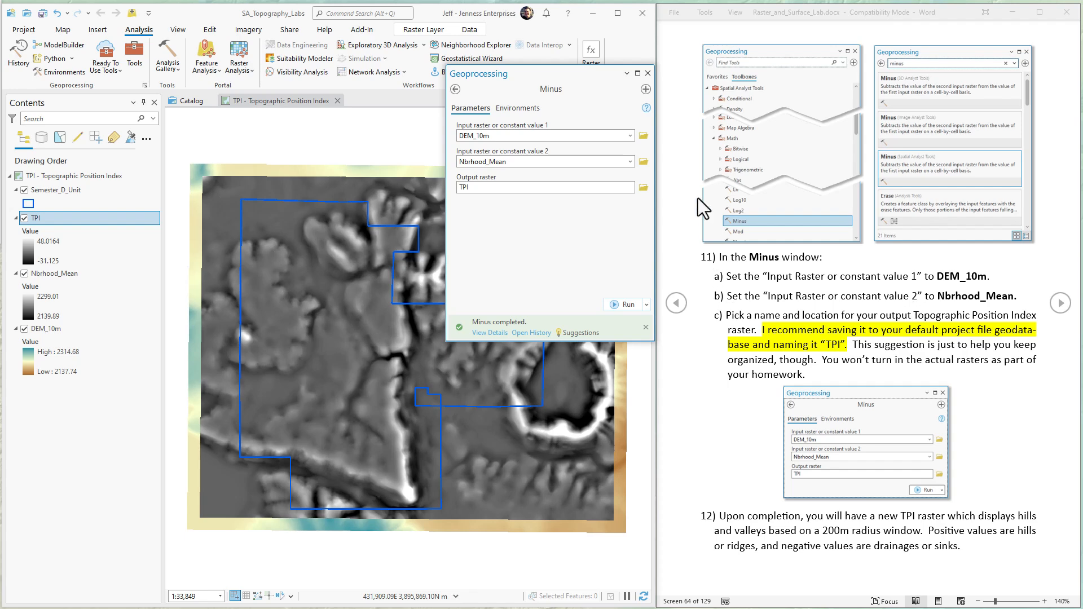
pyautogui.click(647, 74)
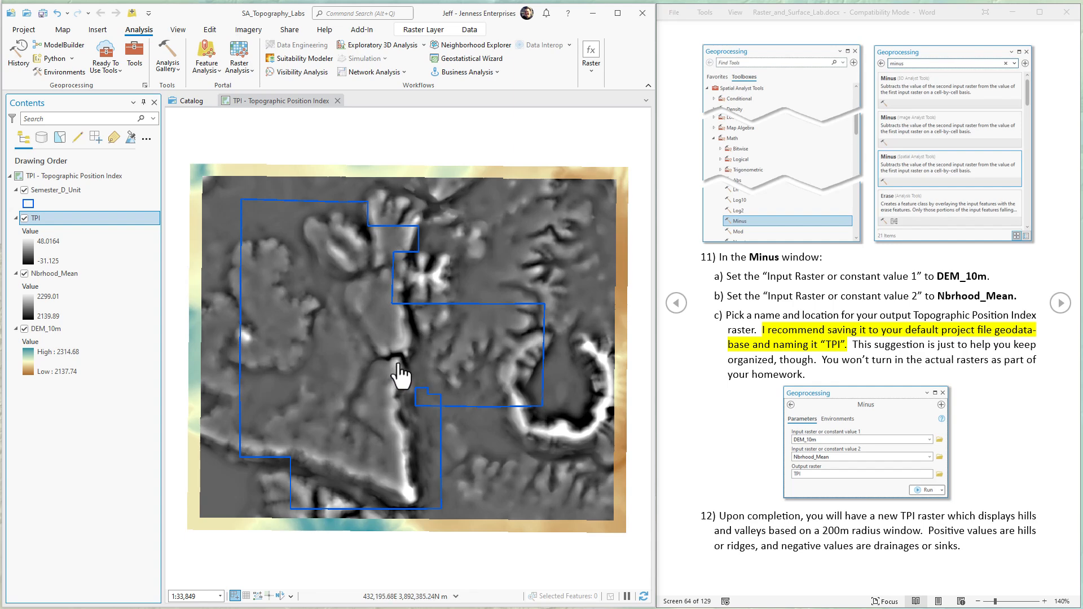
pyautogui.click(1060, 305)
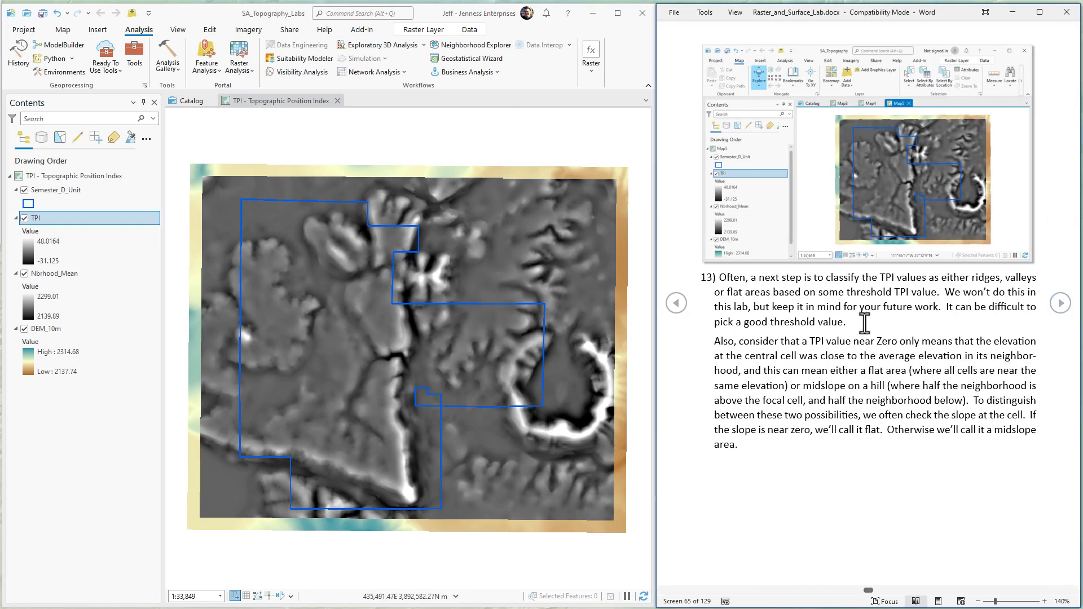